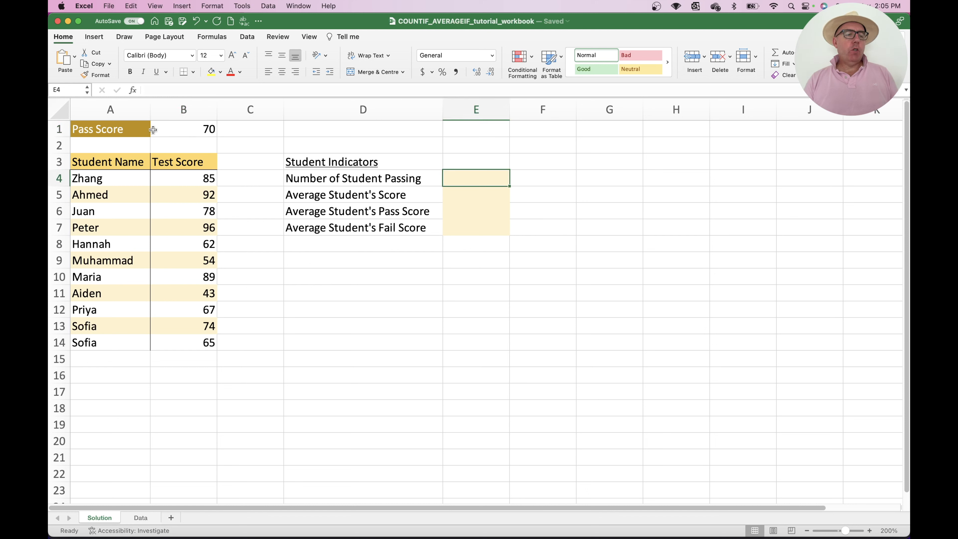
Use the Formula Builder to enter a COUNTIF in E4 counting test scores in B4:B14 that are ">=70"
click(132, 90)
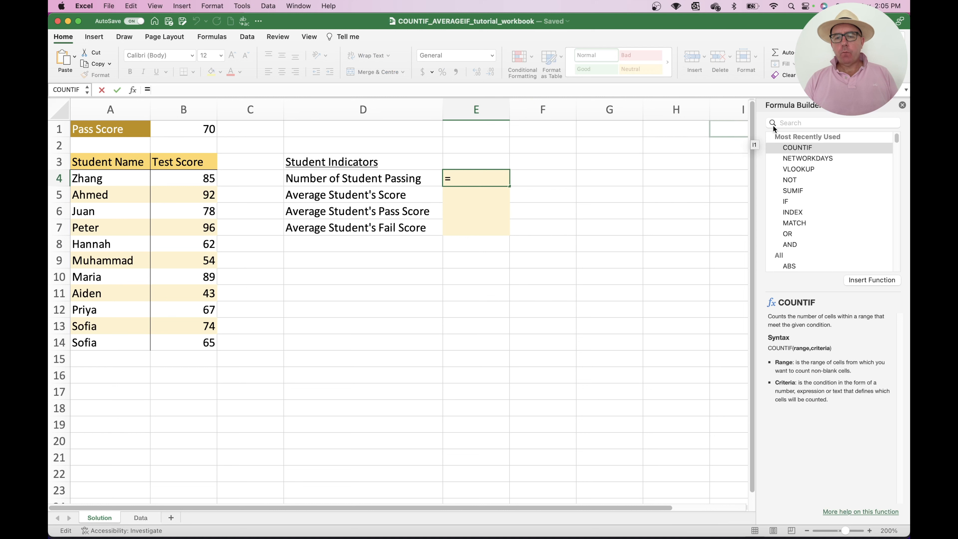
drag(796, 106, 583, 110)
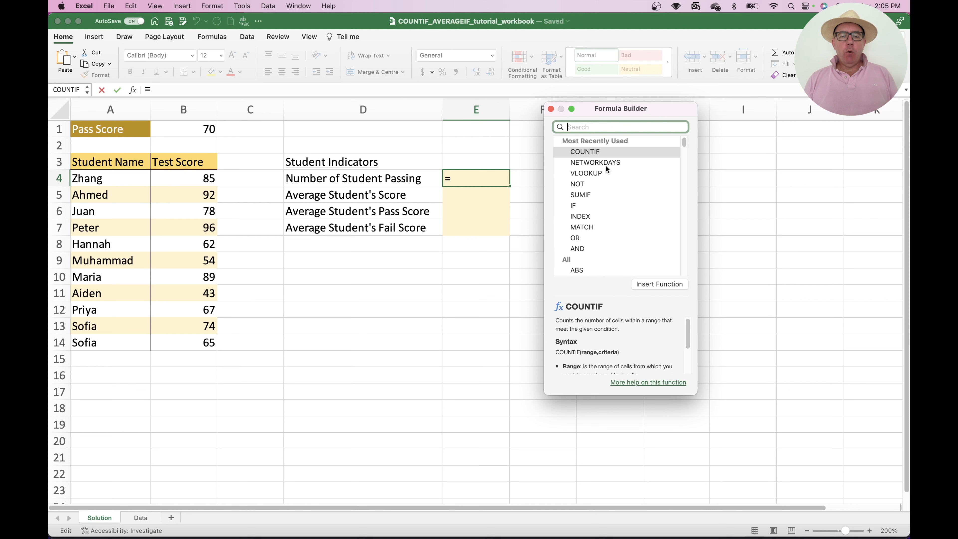
click(591, 152)
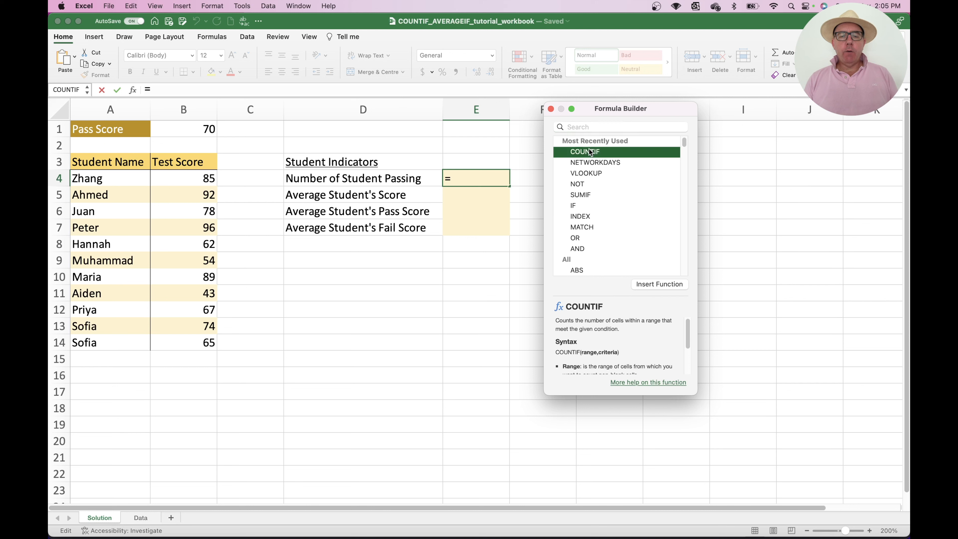
click(649, 285)
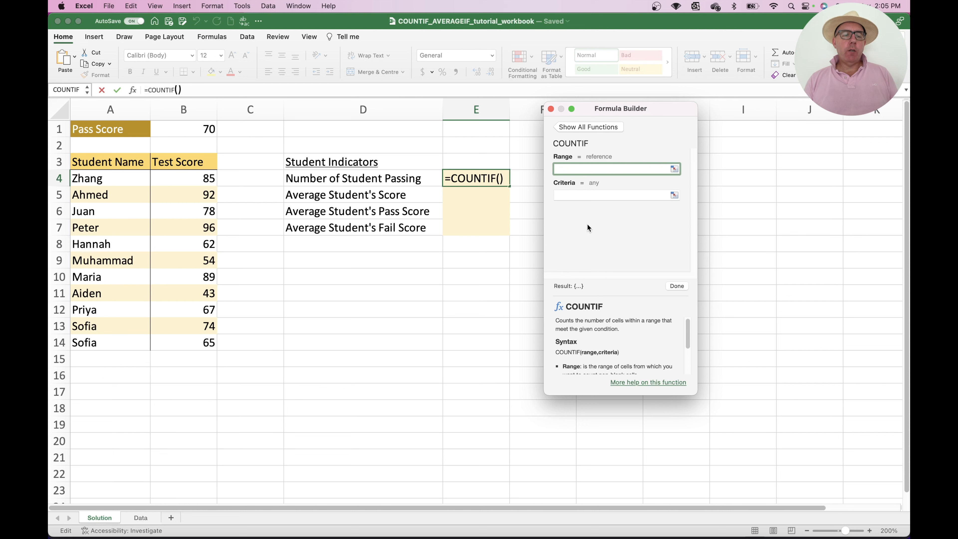
drag(198, 182, 208, 341)
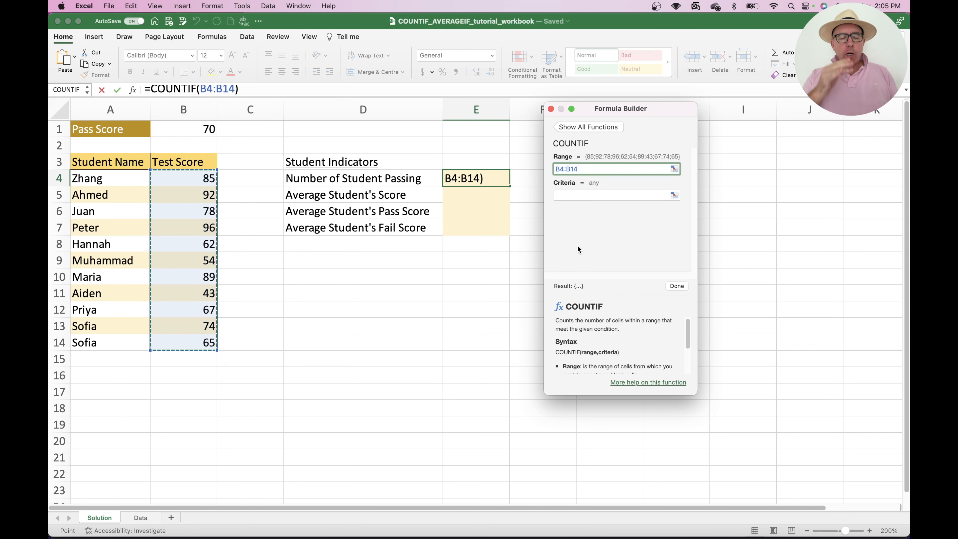
click(568, 195)
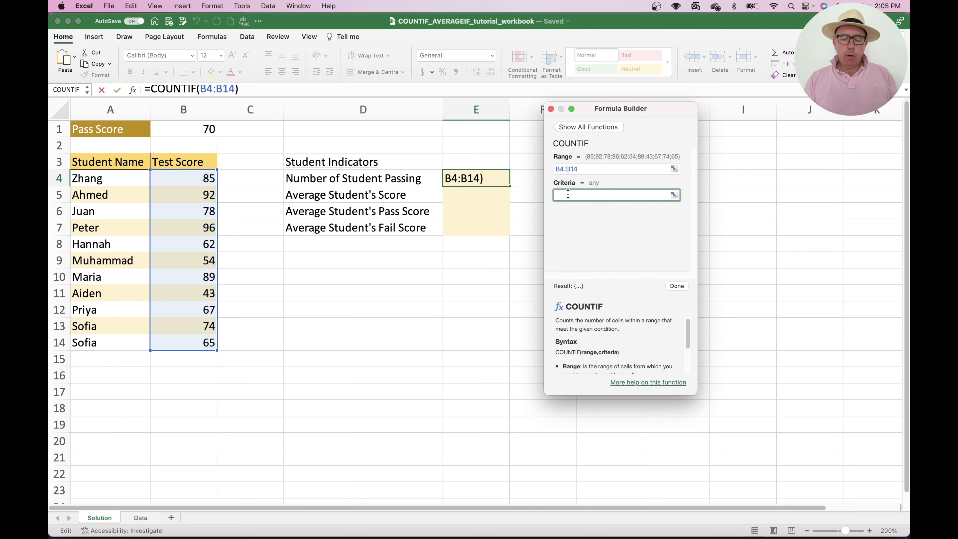
text(>=70)
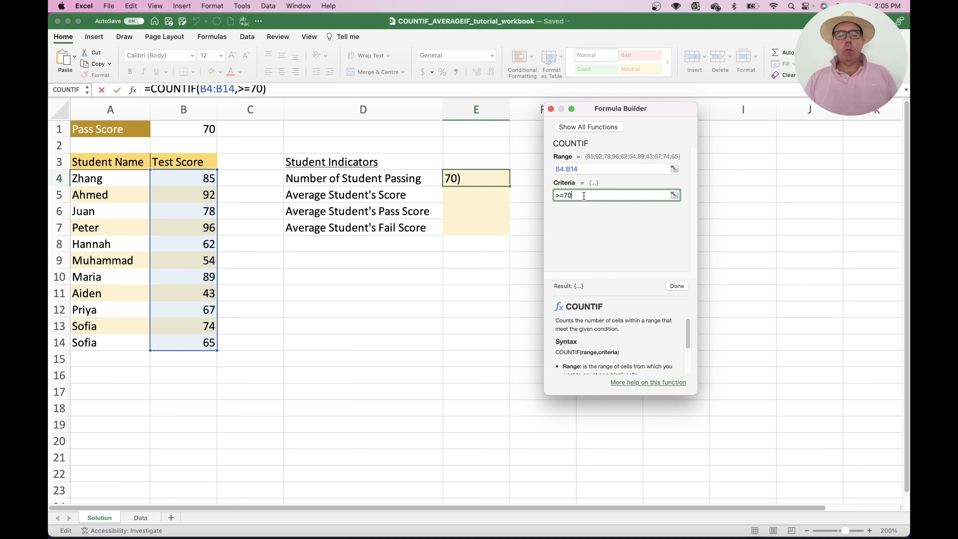
click(677, 286)
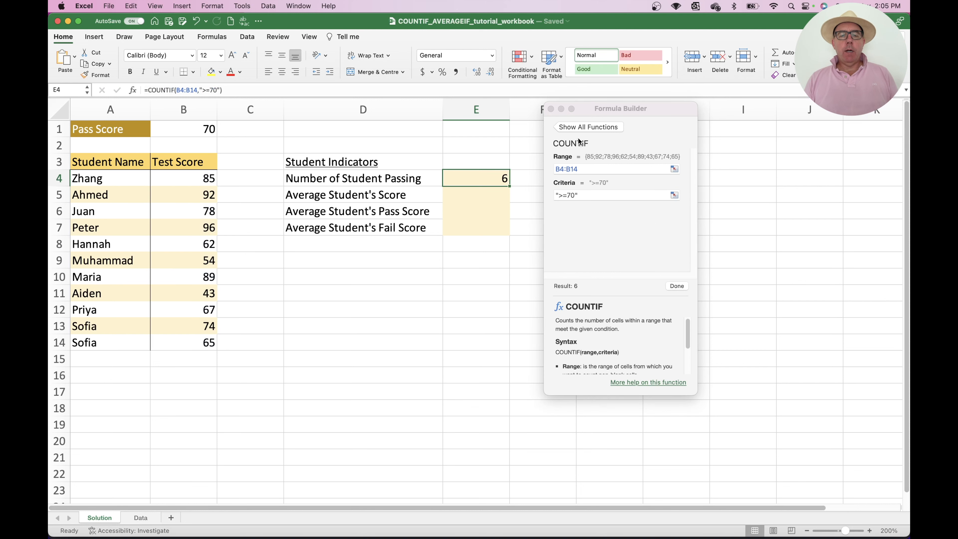
click(552, 109)
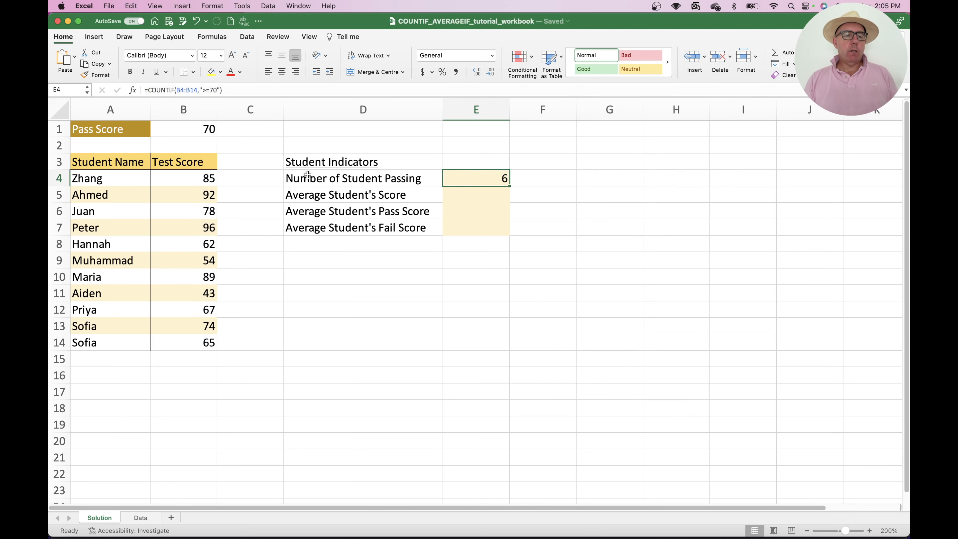
Select each passing test score in column B to check the count of passing students
click(193, 178)
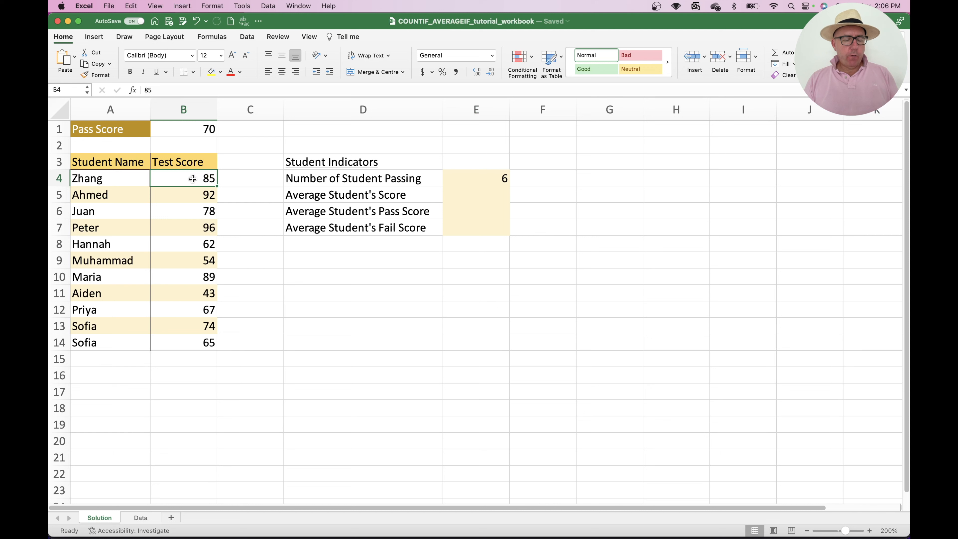
super+click(198, 193)
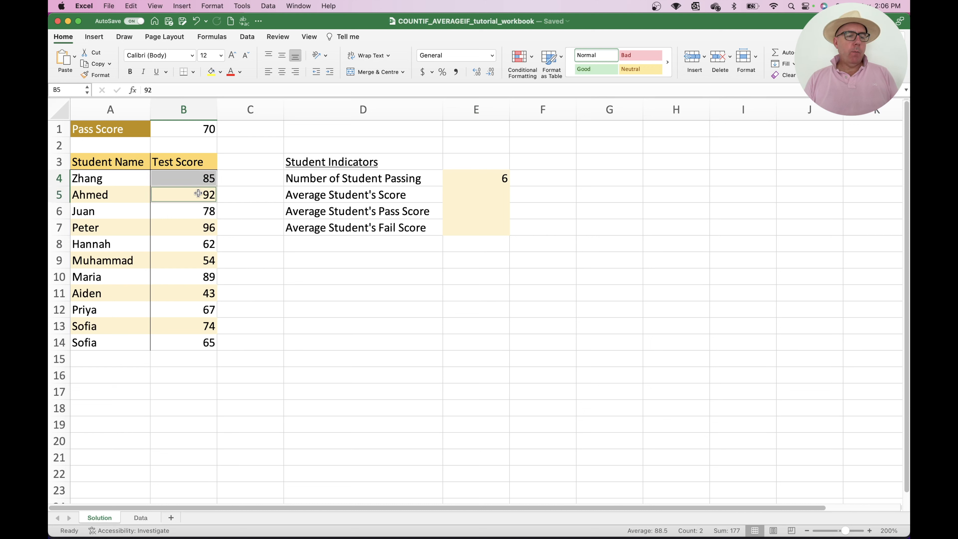
super+click(198, 211)
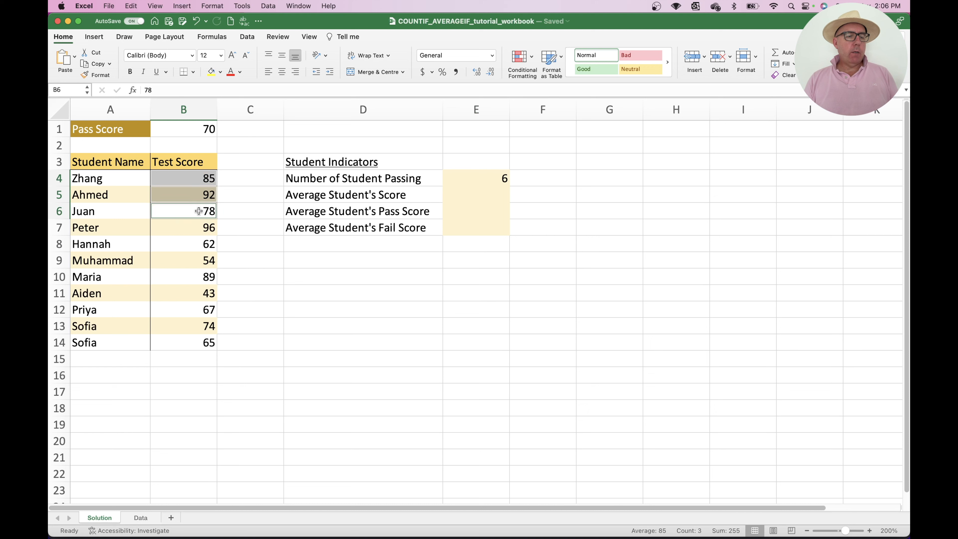
super+click(198, 226)
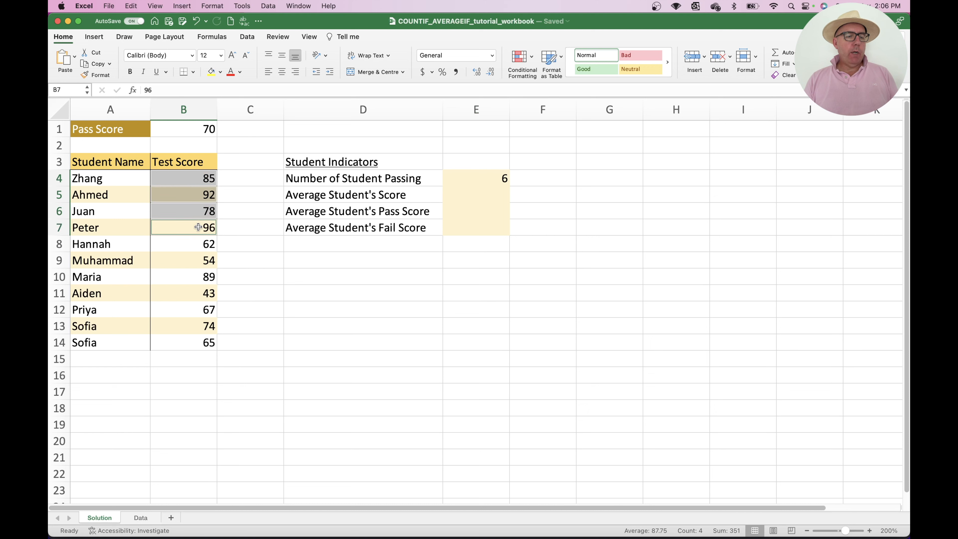
super+click(193, 278)
super+click(190, 331)
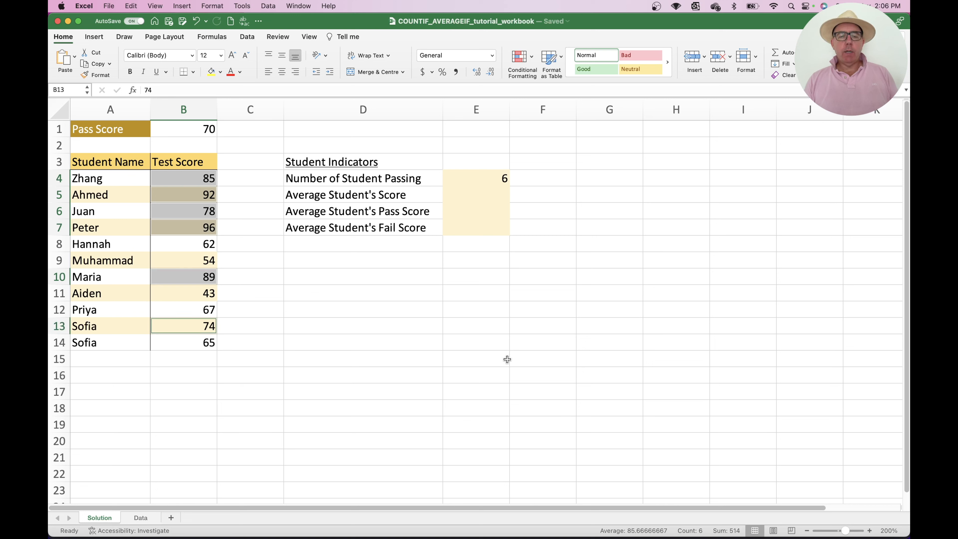
Change the E4 COUNTIF criteria to ">="&B1 so it references the pass score cell
click(475, 178)
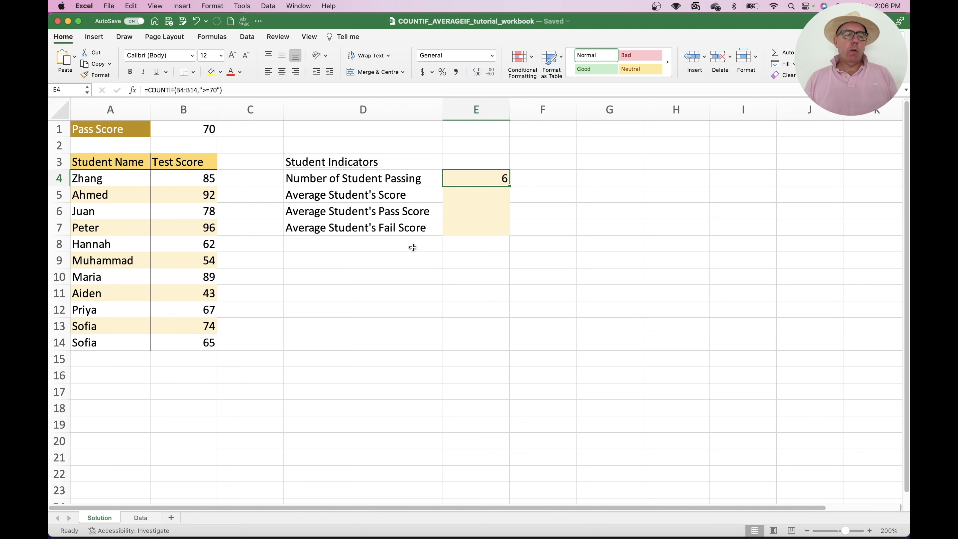
click(133, 90)
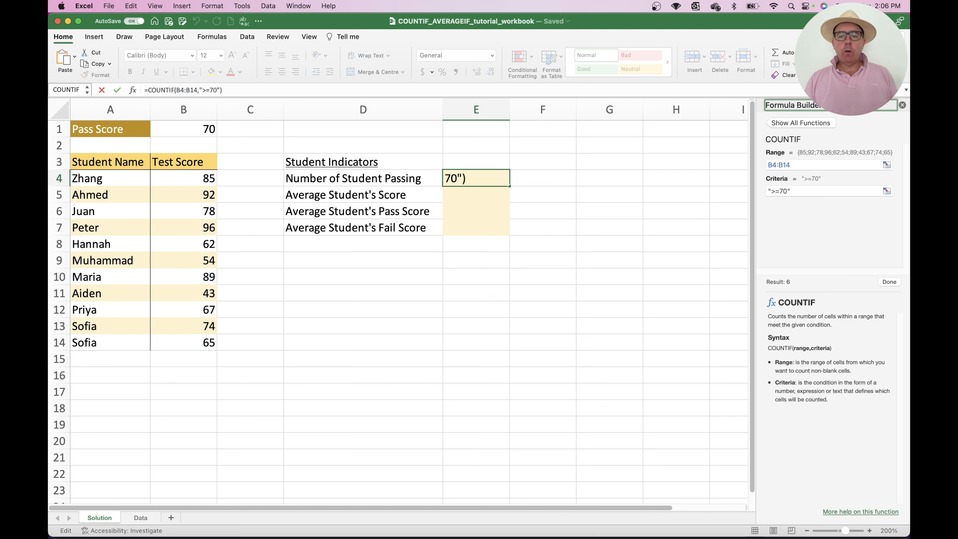
drag(830, 112, 619, 130)
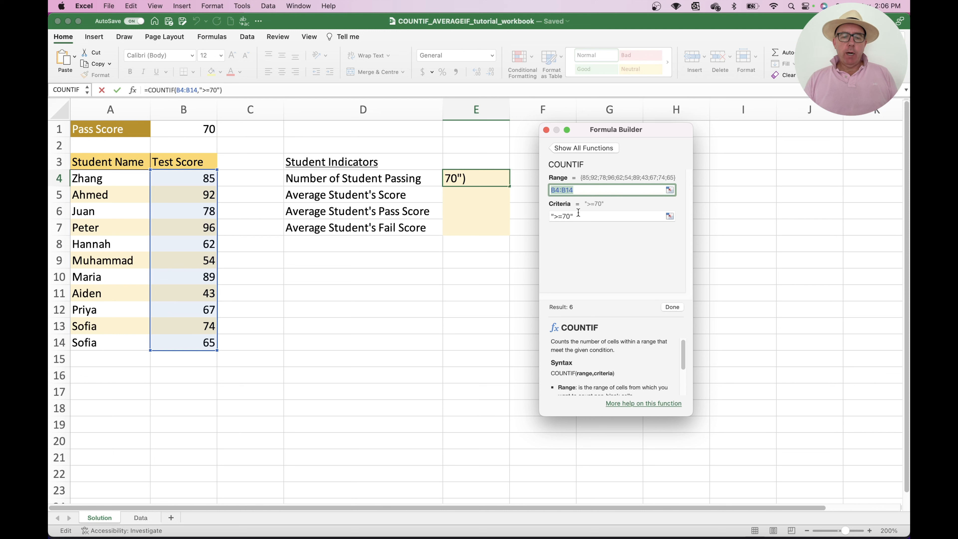
click(570, 216)
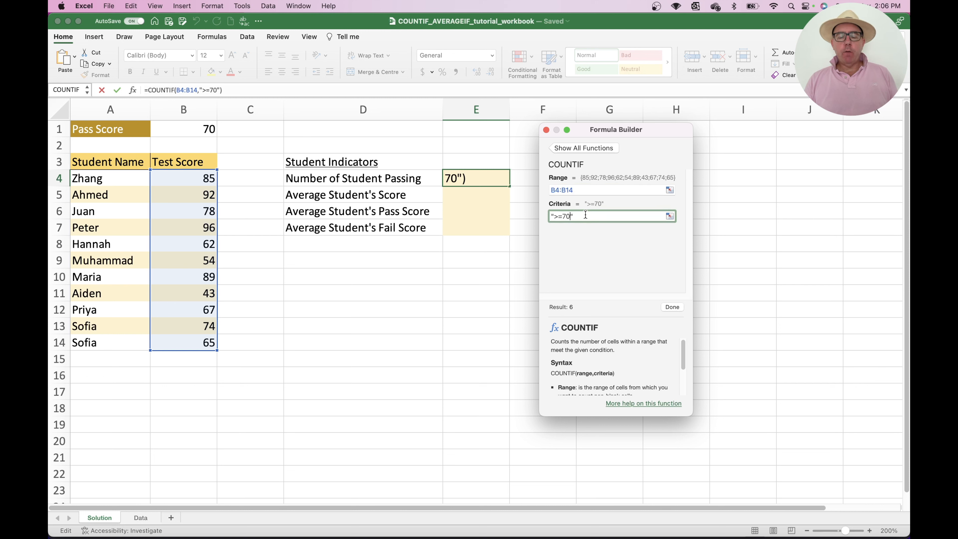
key(BackSpace)
key(BackSpace)
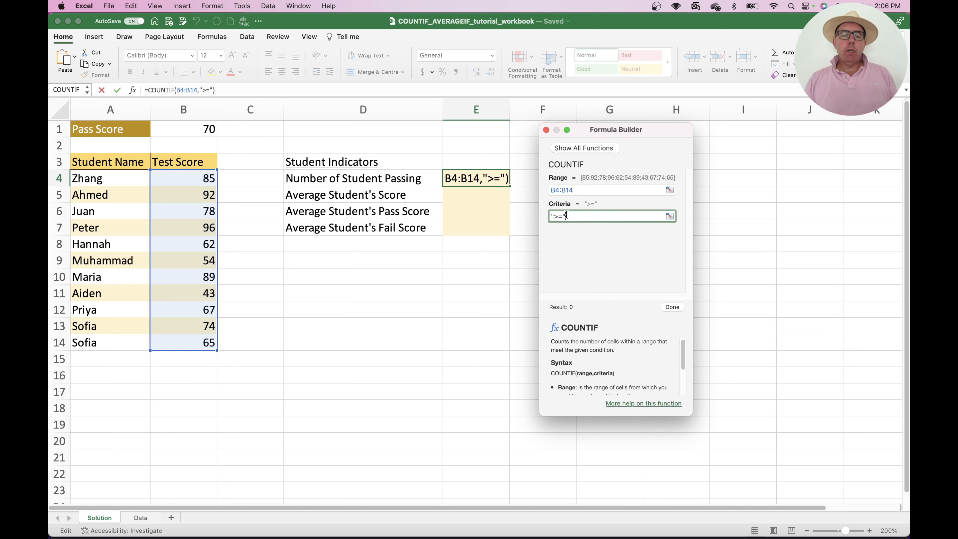
drag(568, 216, 546, 214)
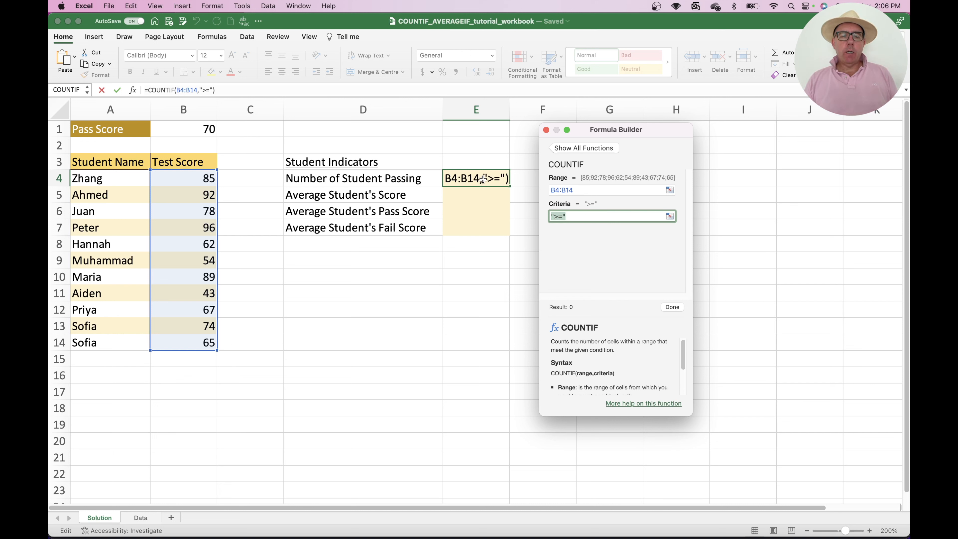
click(572, 215)
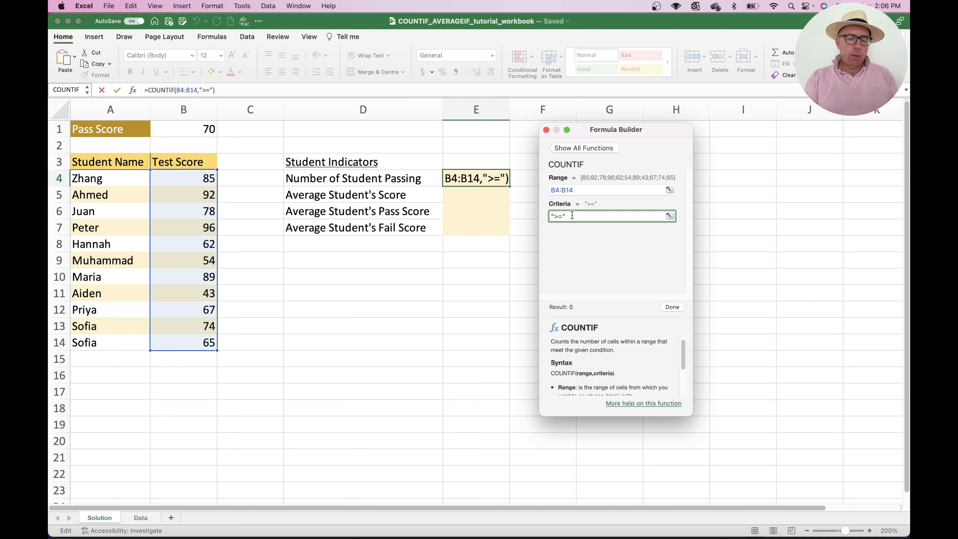
text(&)
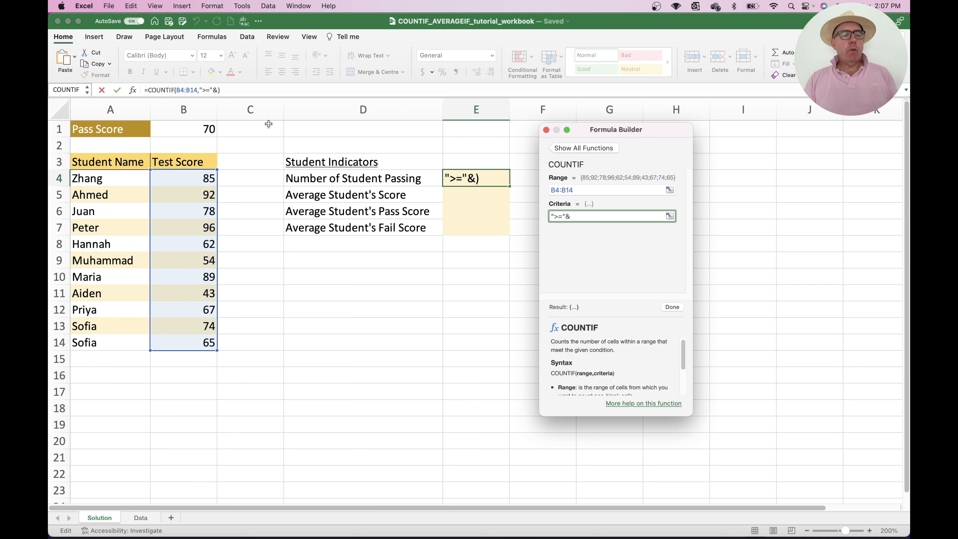
click(192, 129)
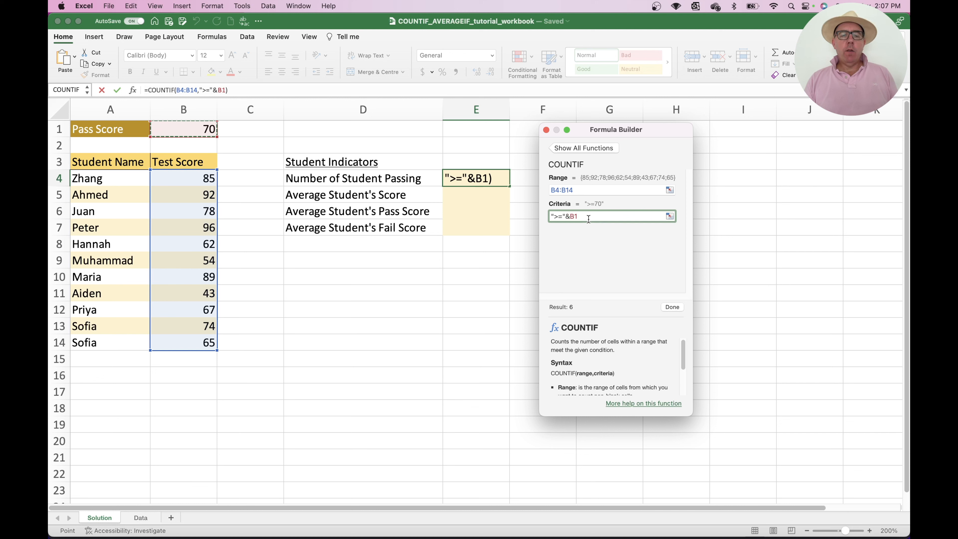
click(676, 307)
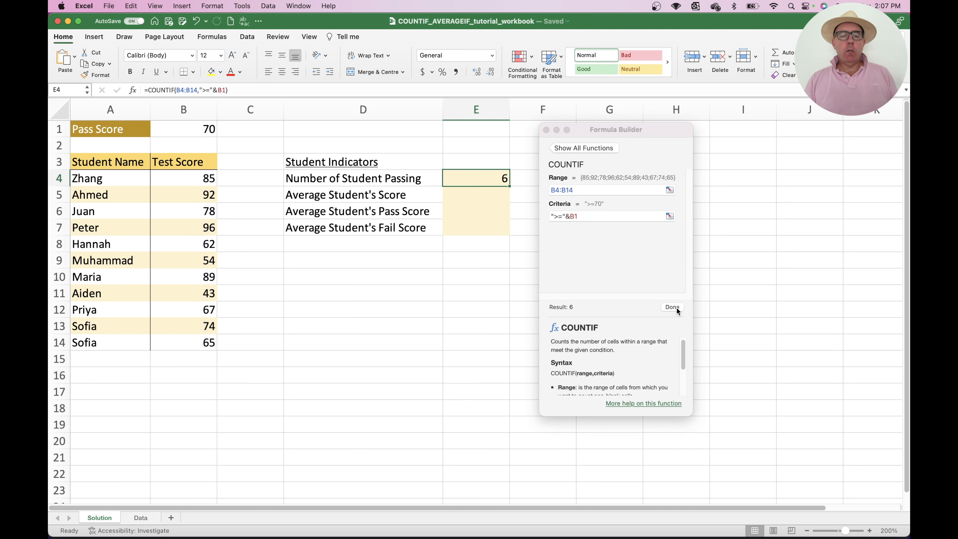
click(547, 130)
double_click(482, 177)
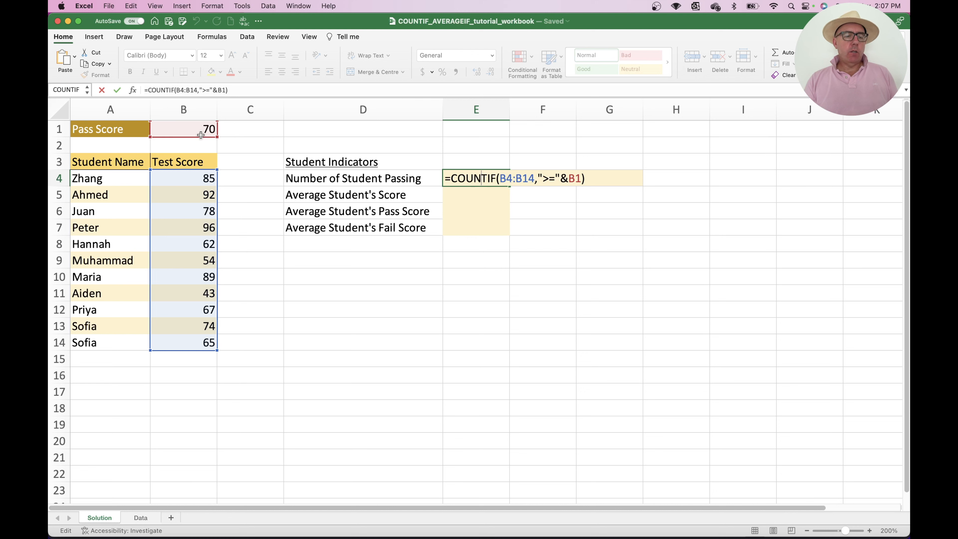
key(Return)
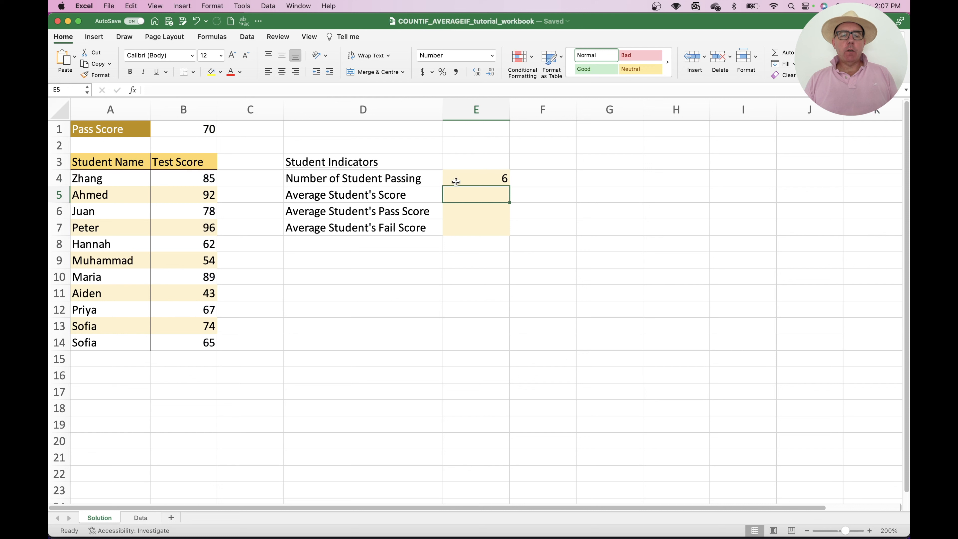
In E5, enter an AVERAGE formula over the test scores B4:B14
click(468, 179)
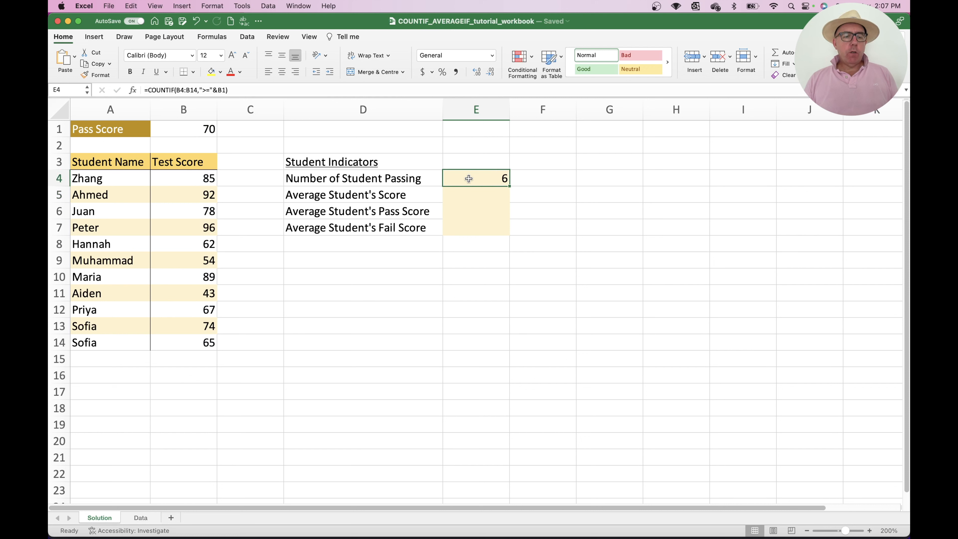
click(360, 196)
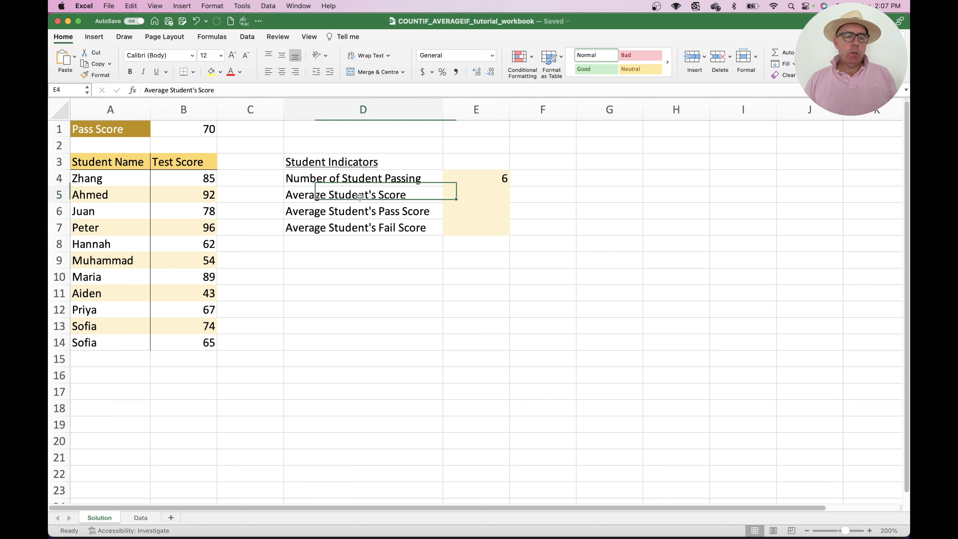
click(493, 194)
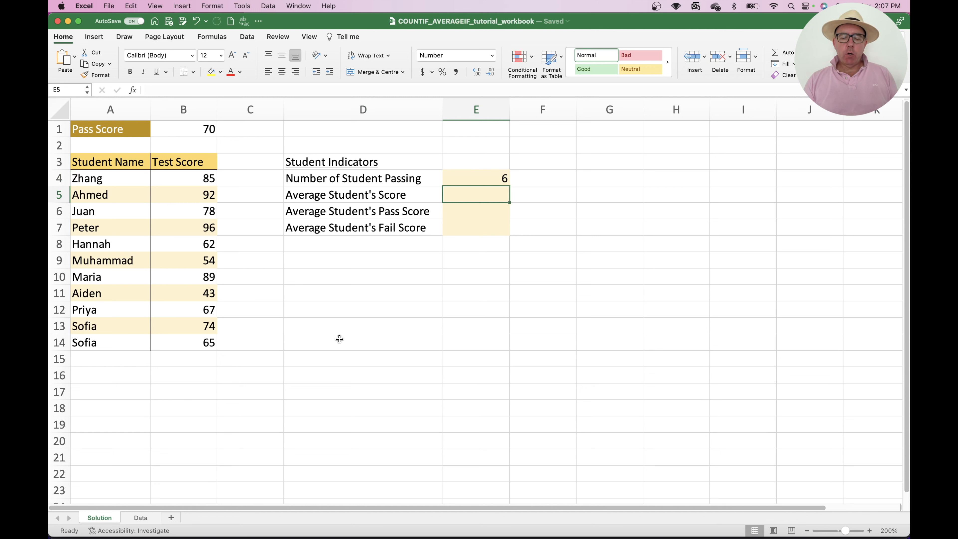
text(=av)
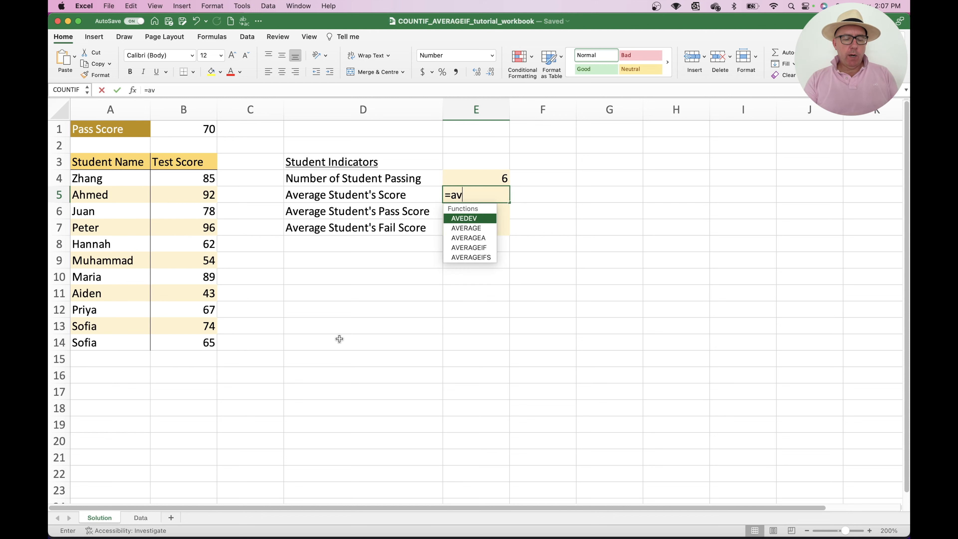
text(erage()
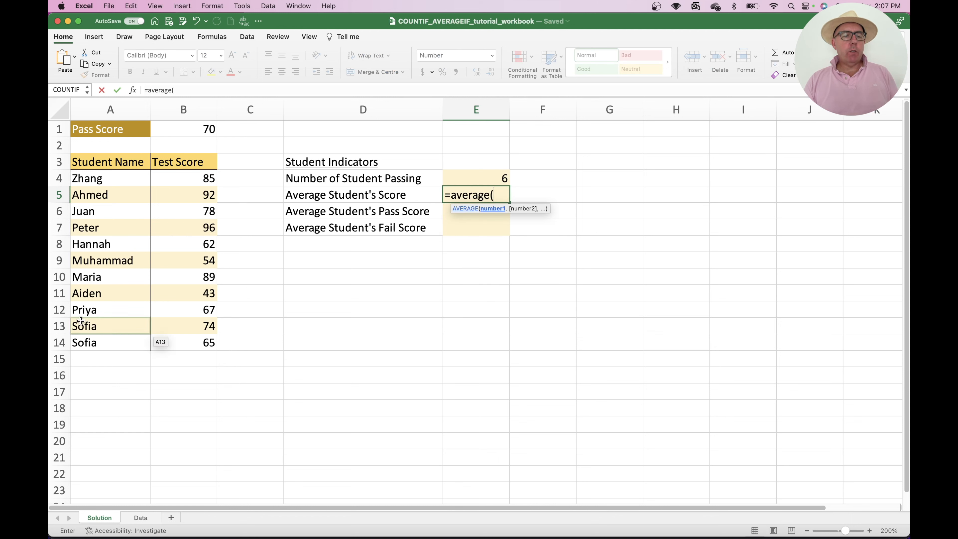
drag(176, 177, 185, 343)
text())
key(Return)
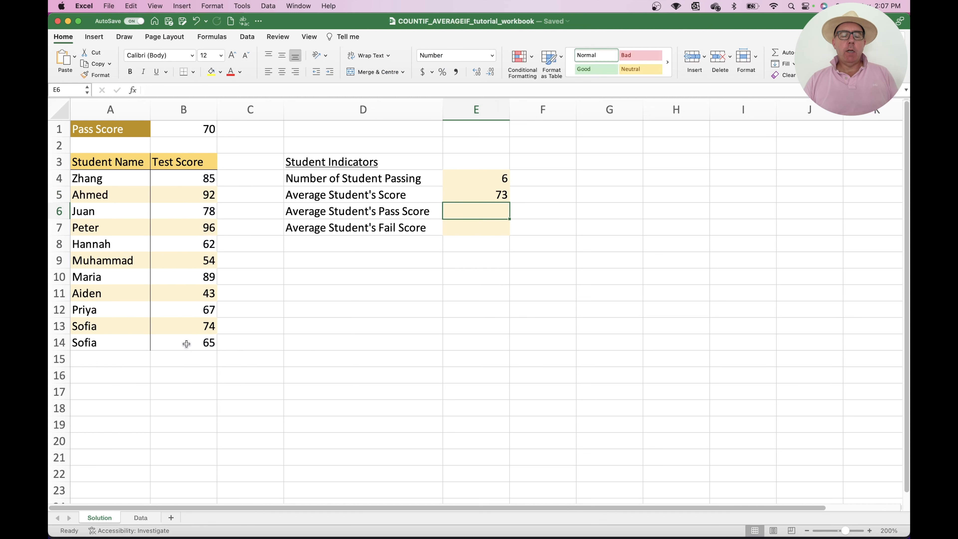
Select the test scores B4:B14 to compare their average with the result in E5
click(469, 197)
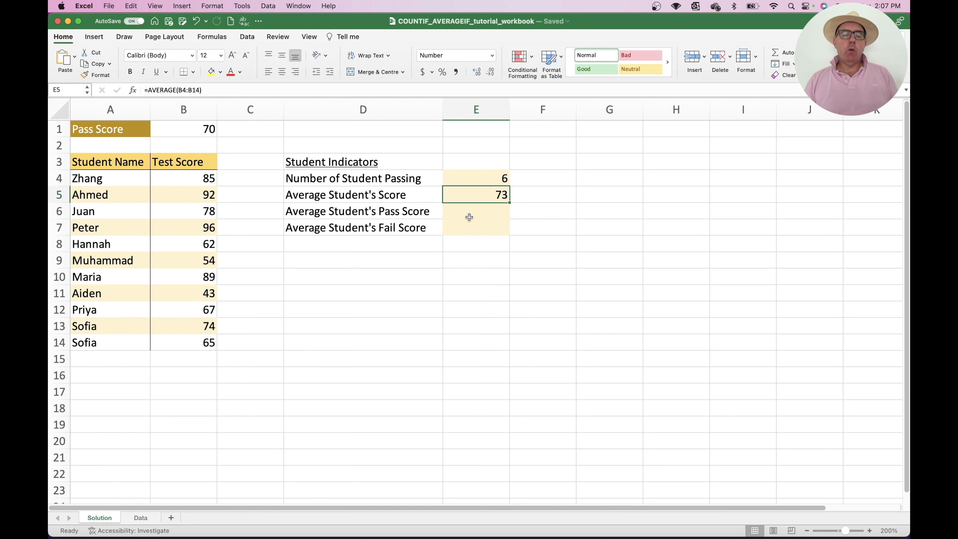
drag(183, 175, 191, 337)
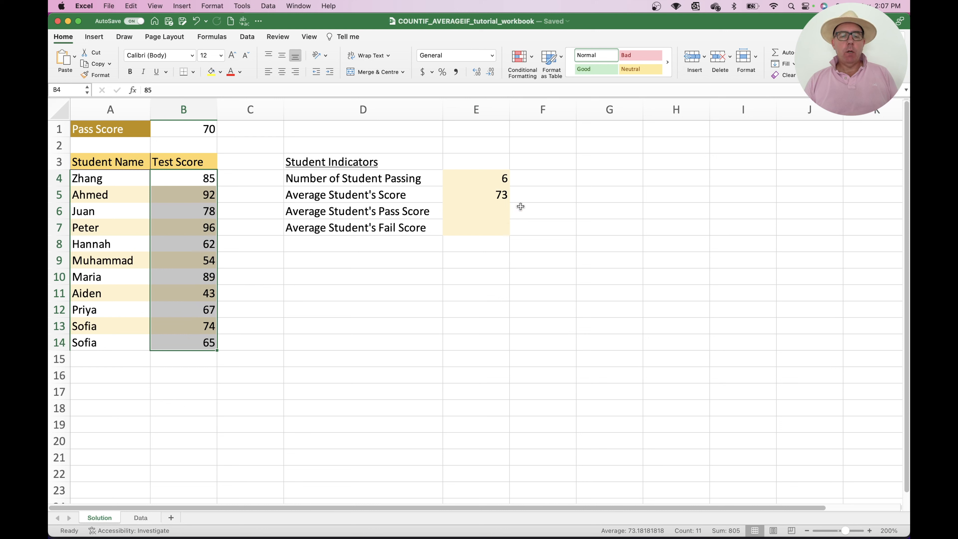
click(544, 205)
click(483, 209)
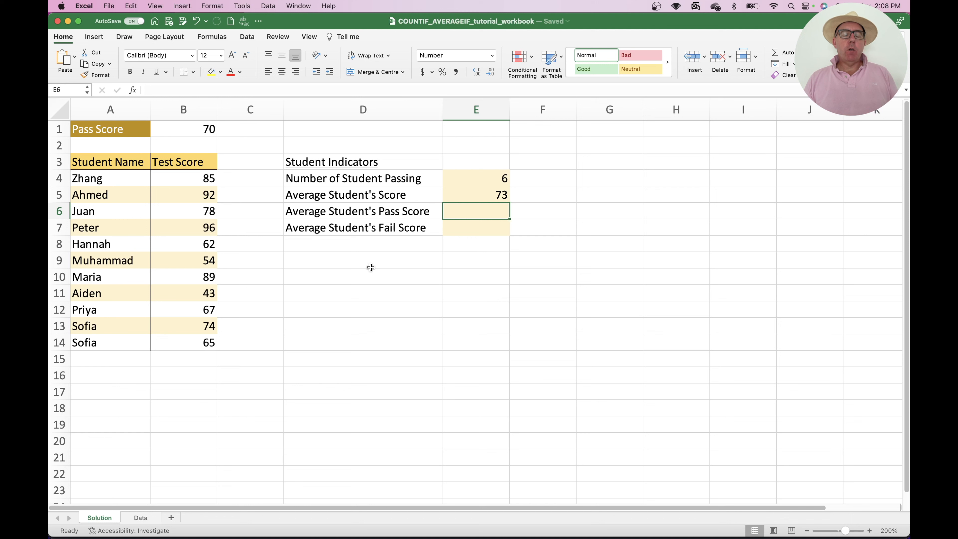
In E6, open the Formula Builder, search for averageif, and insert the AVERAGEIF function
click(133, 90)
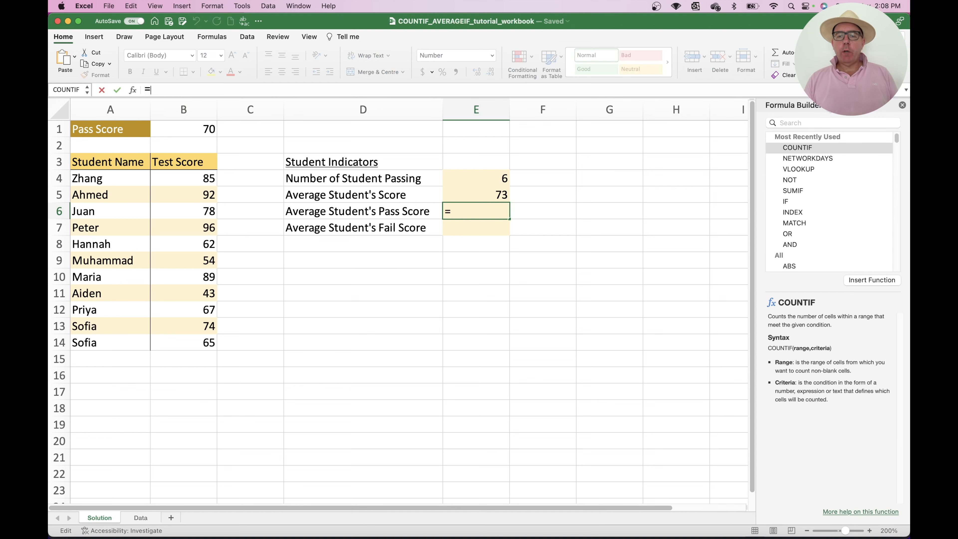
drag(789, 105, 620, 120)
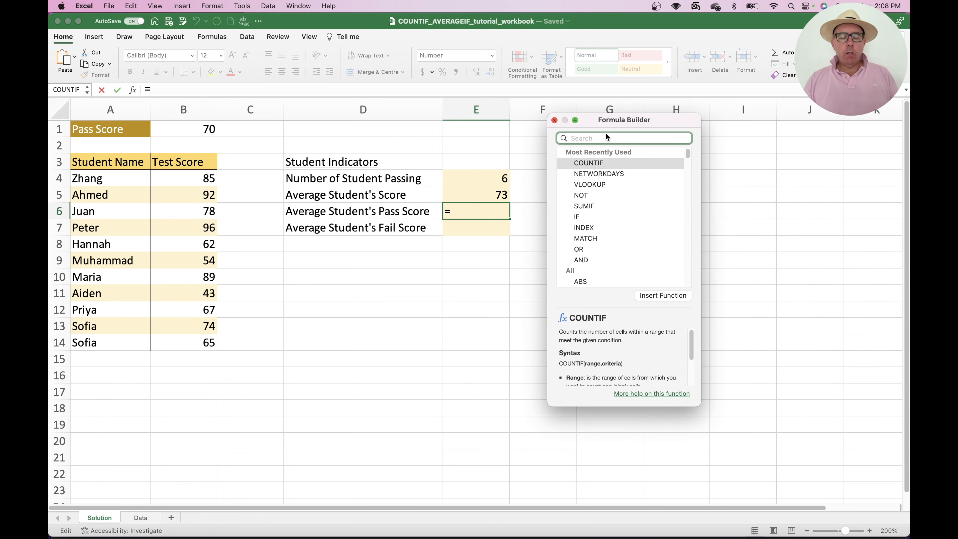
text(averagei)
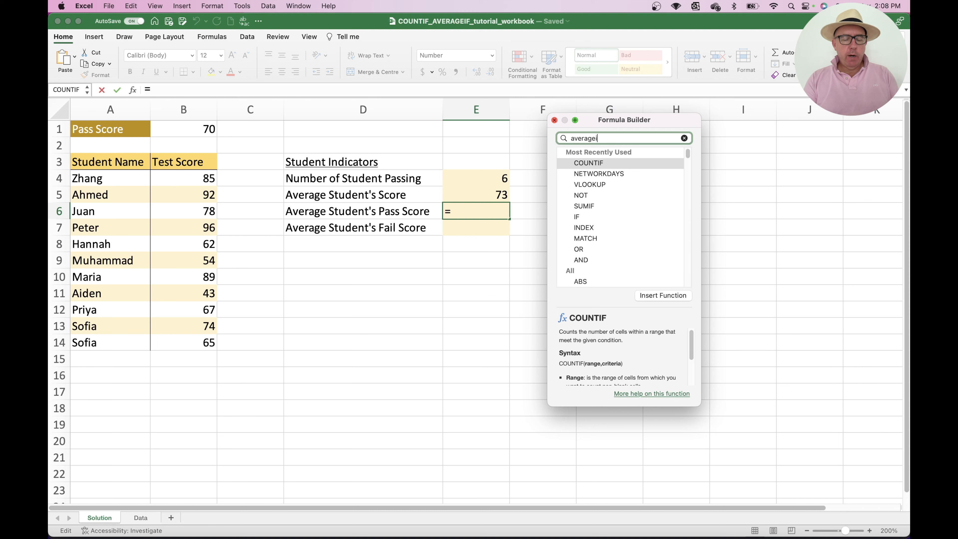
text(f)
click(602, 163)
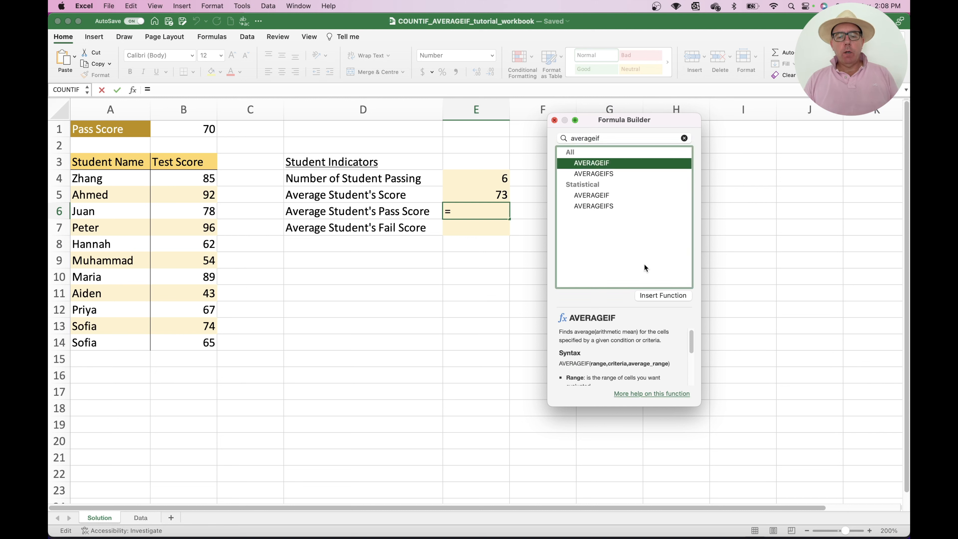
click(659, 295)
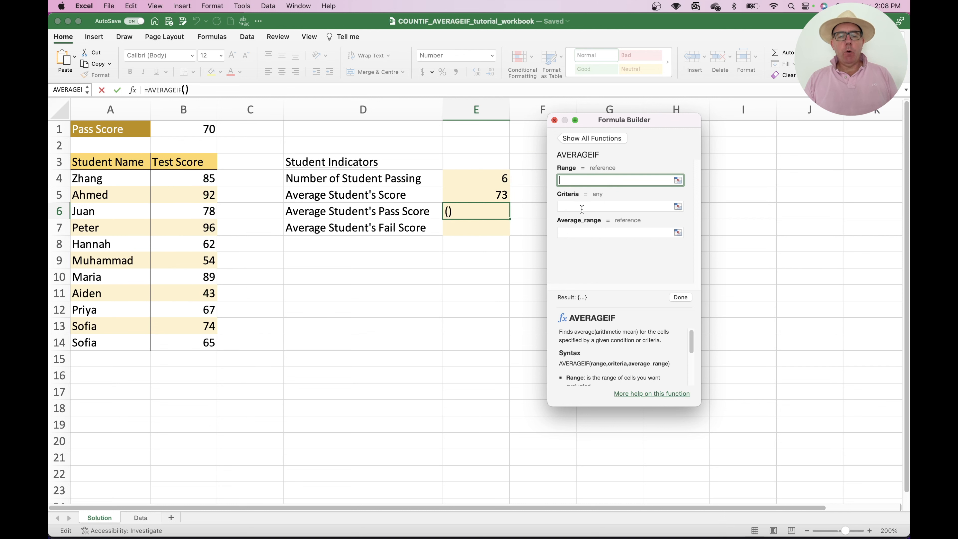
Set the AVERAGEIF range to the test scores B4:B14 and start the criteria with ">="
scroll(585, 355, down, 5)
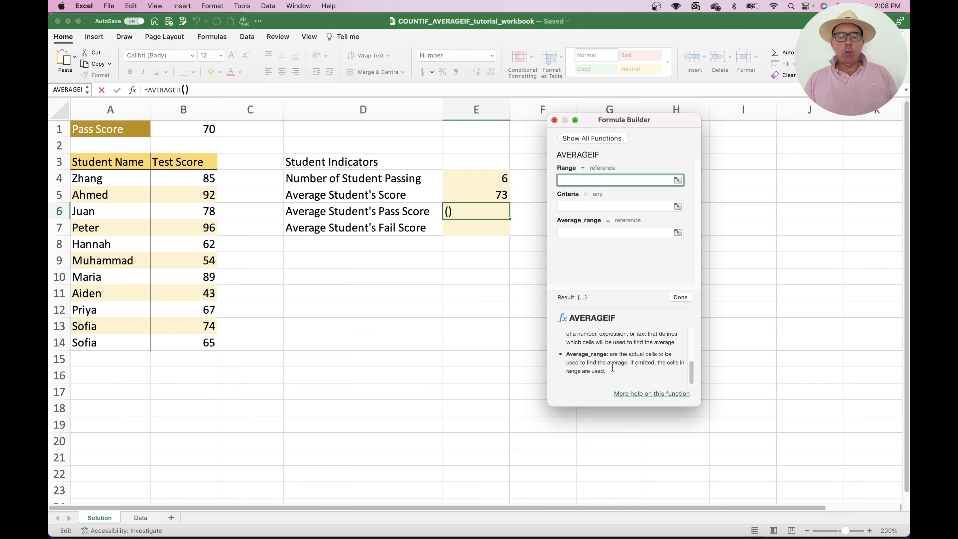
drag(694, 366, 694, 316)
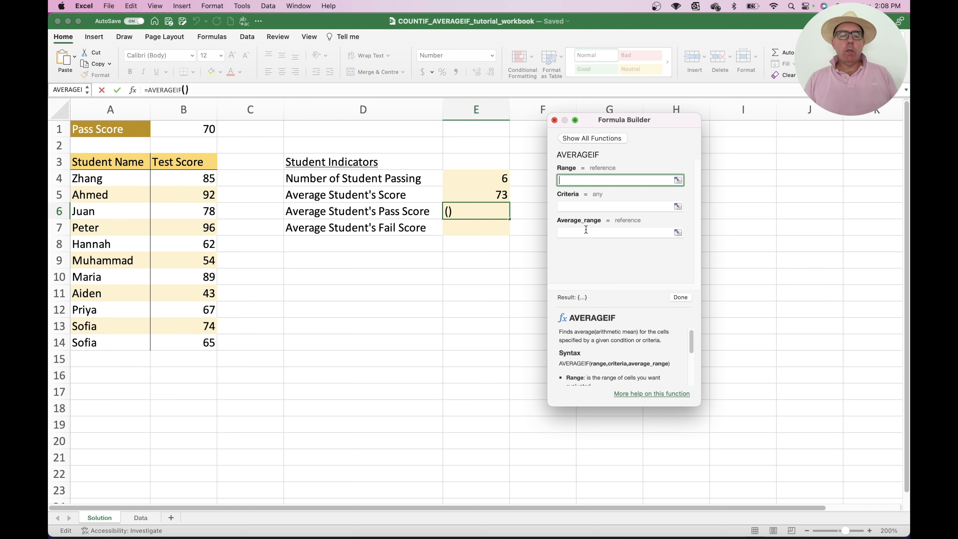
drag(183, 178, 184, 342)
click(575, 205)
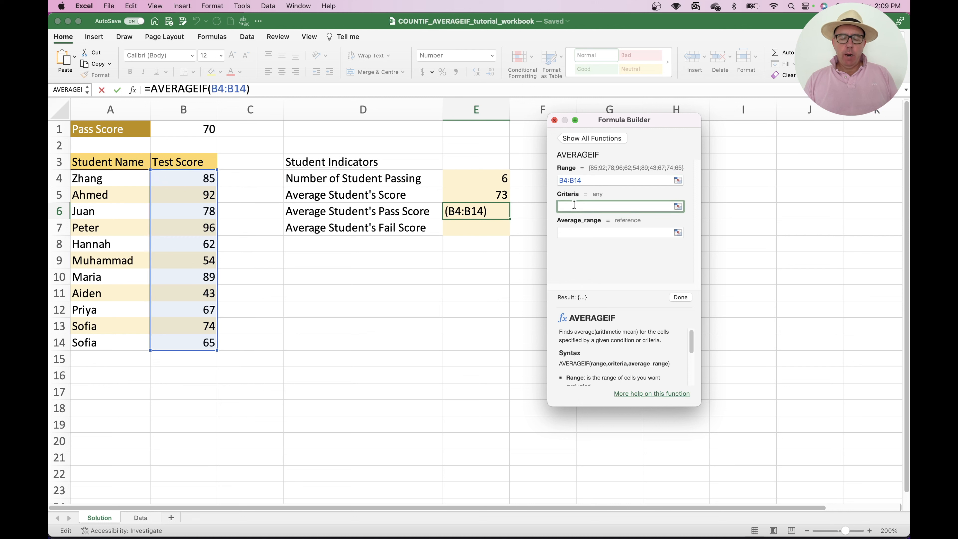
text(")
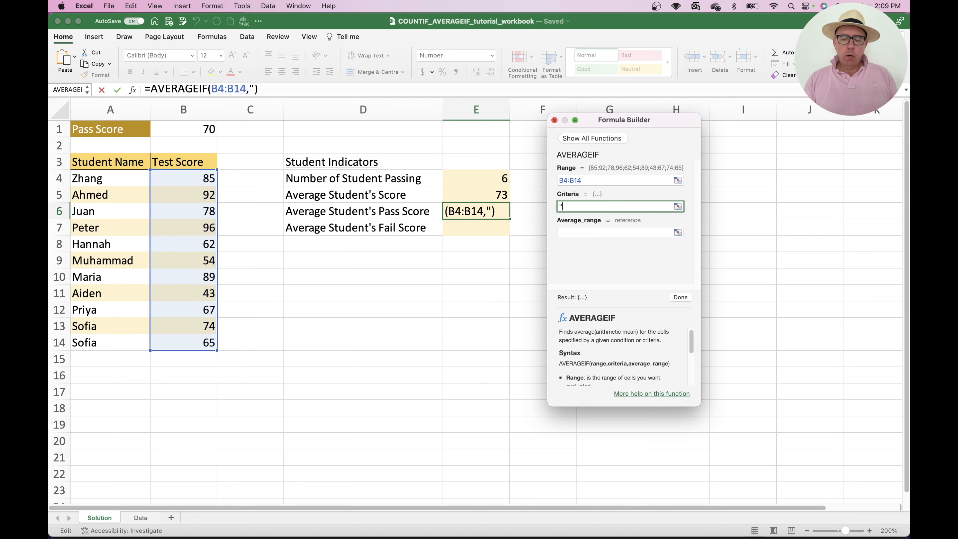
text(>=)
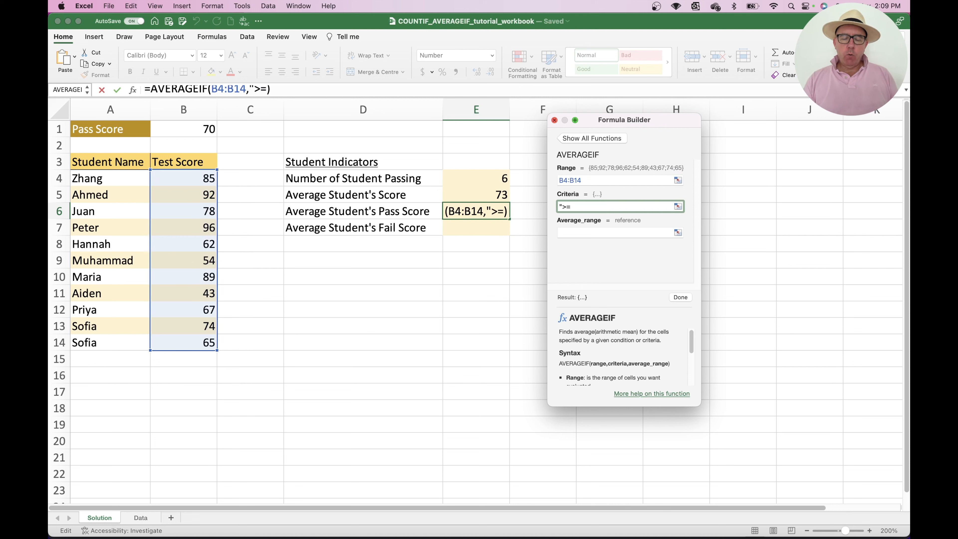